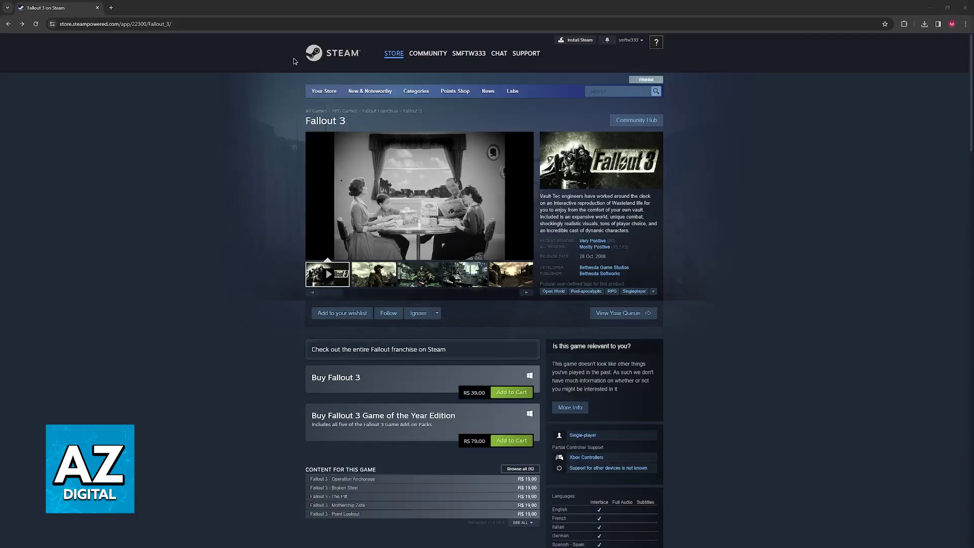
Review the Fallout 3 store page down to the Buy Fallout 3 editions and back up
{"action": "left_click_drag", "start_coordinate": [306, 121], "coordinate": [346, 121]}
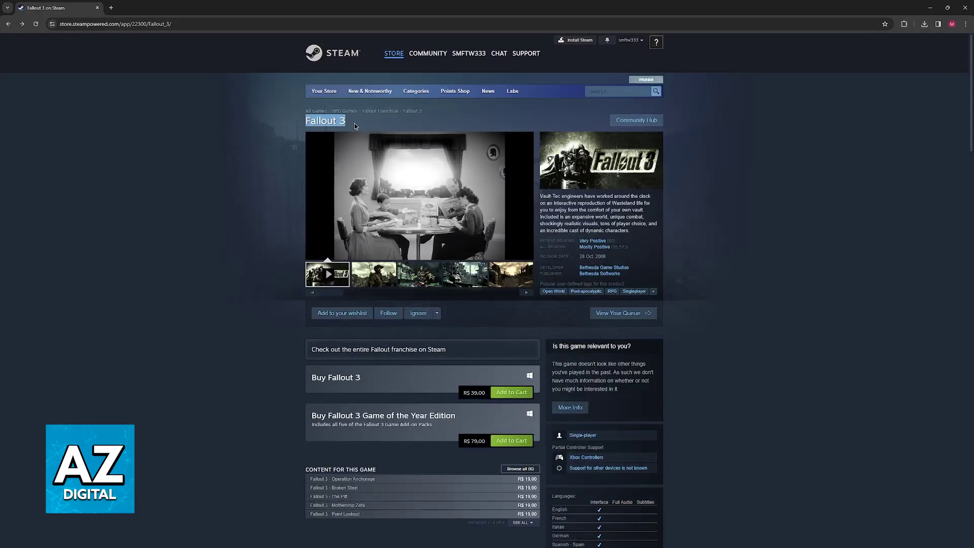
{"action": "left_click", "coordinate": [345, 120]}
{"action": "scroll", "coordinate": [743, 282], "scroll_direction": "down", "scroll_amount": 2}
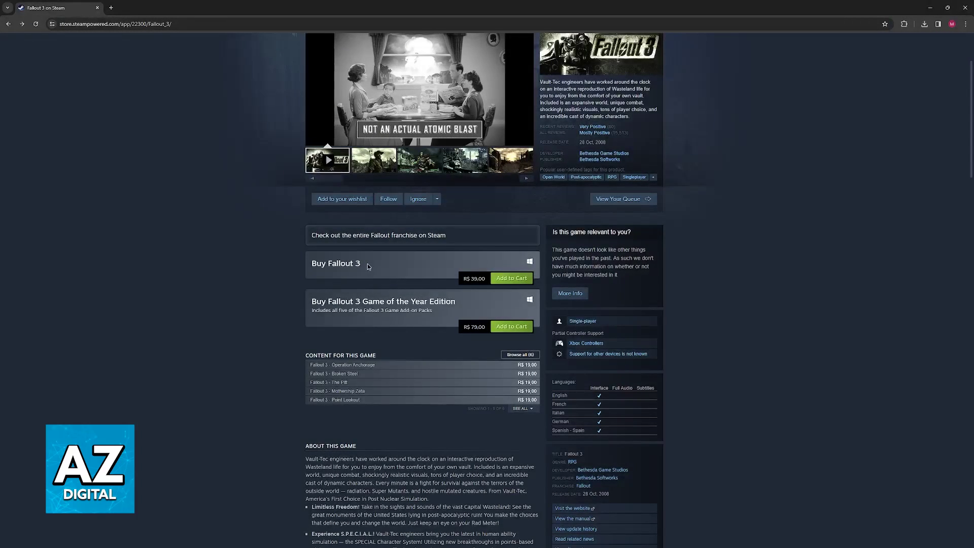
{"action": "left_click_drag", "start_coordinate": [362, 263], "coordinate": [294, 264]}
{"action": "left_click", "coordinate": [314, 281]}
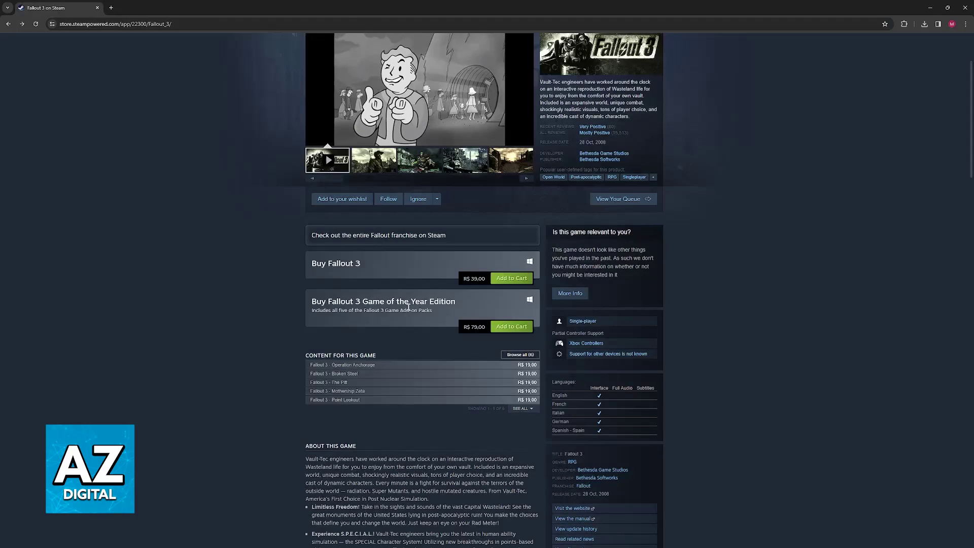
{"action": "scroll", "coordinate": [665, 405], "scroll_direction": "up", "scroll_amount": 3}
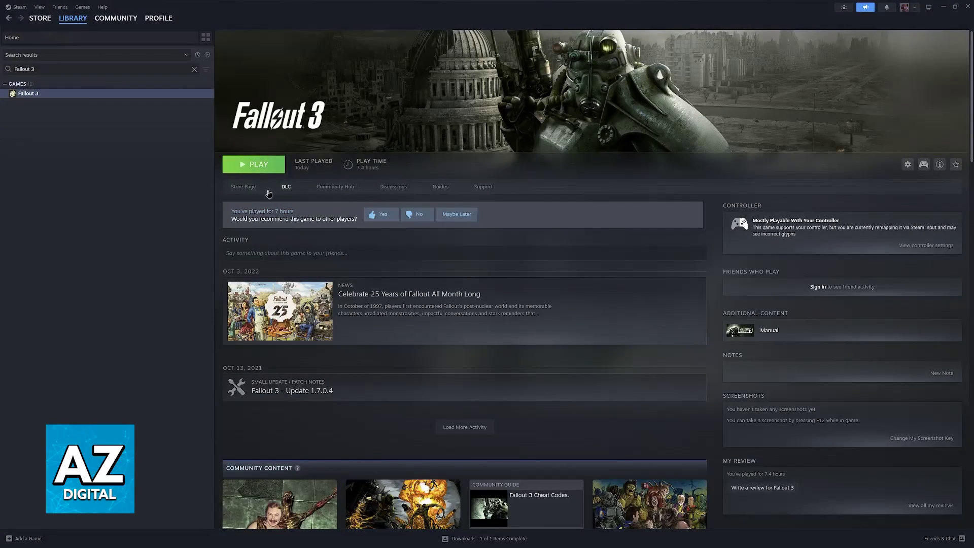
Play Fallout 3 from Steam and its launcher, then confirm starting a new game
{"action": "left_click", "coordinate": [243, 171]}
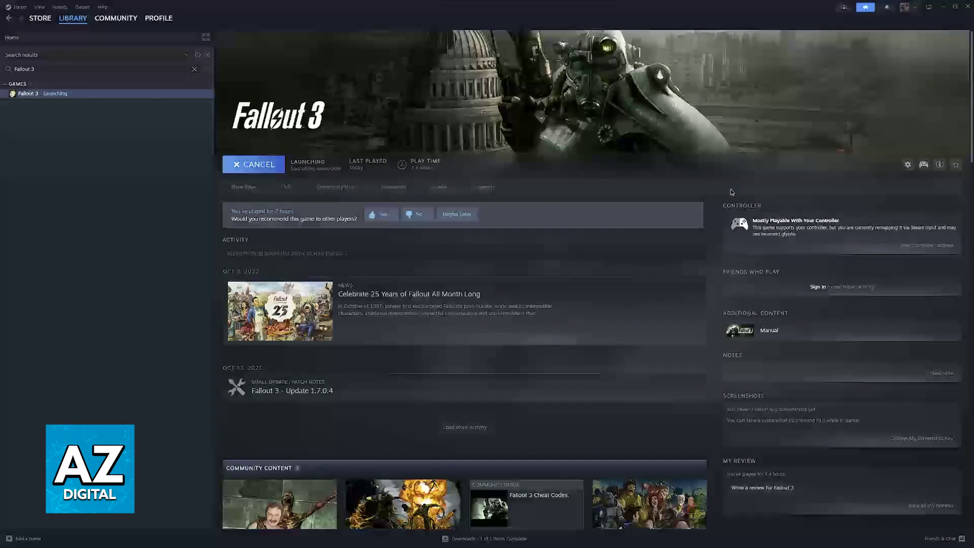
{"action": "left_click", "coordinate": [640, 198]}
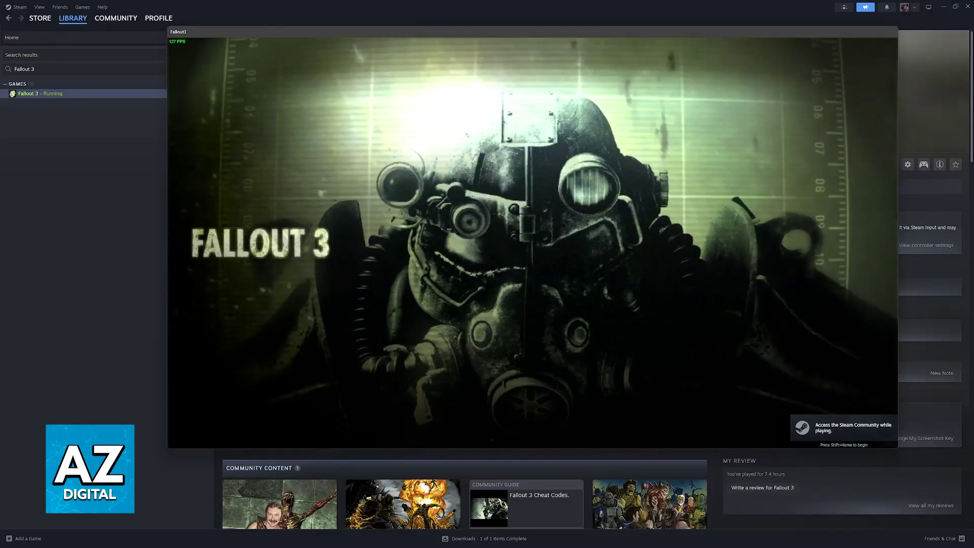
{"action": "key", "text": "Return"}
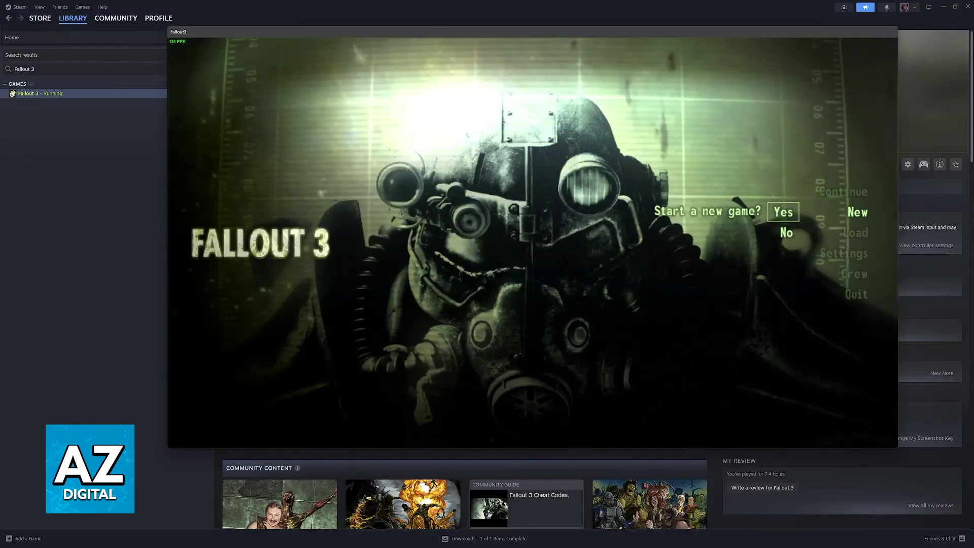
{"action": "key", "text": "Return"}
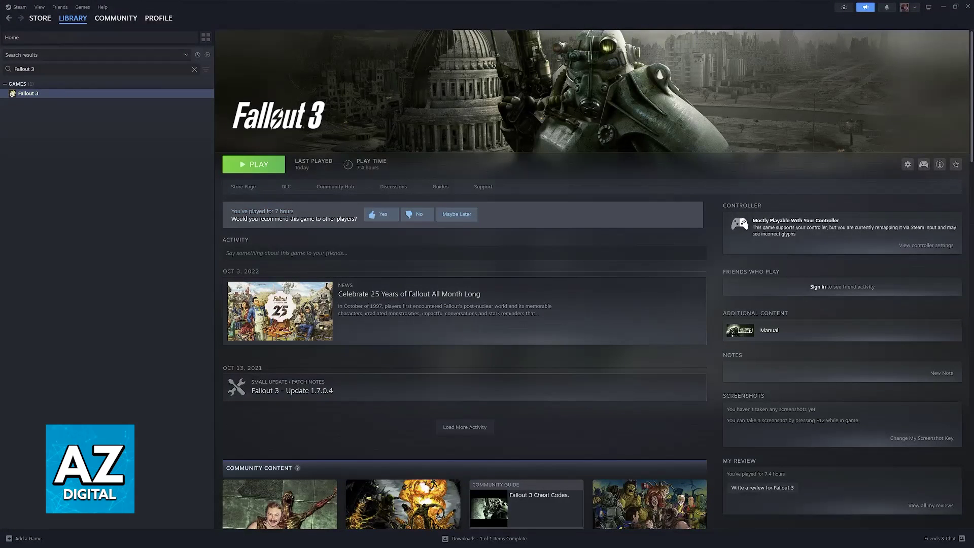
In Windows Settings, go from System to the Display page and scroll to Related settings
{"action": "key", "text": "alt+Tab"}
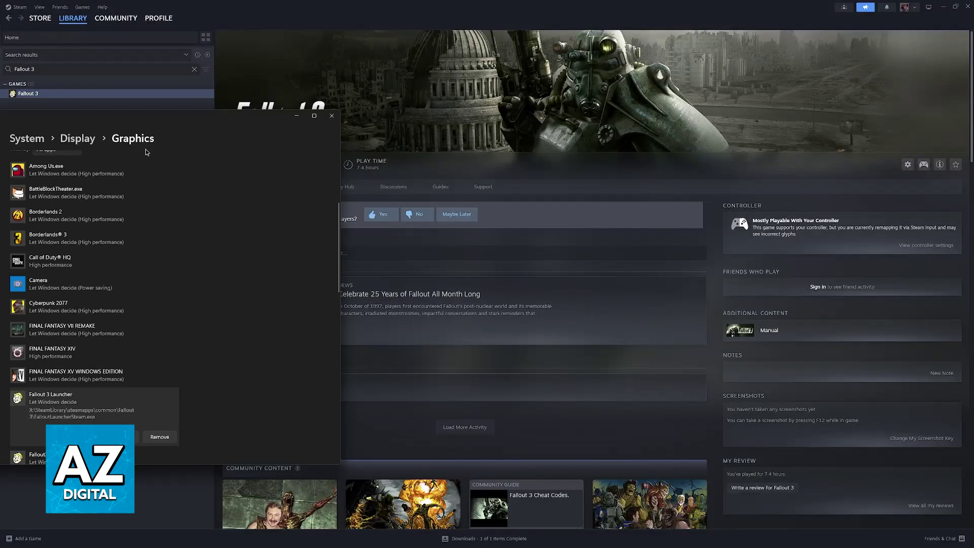
{"action": "left_click", "coordinate": [28, 139]}
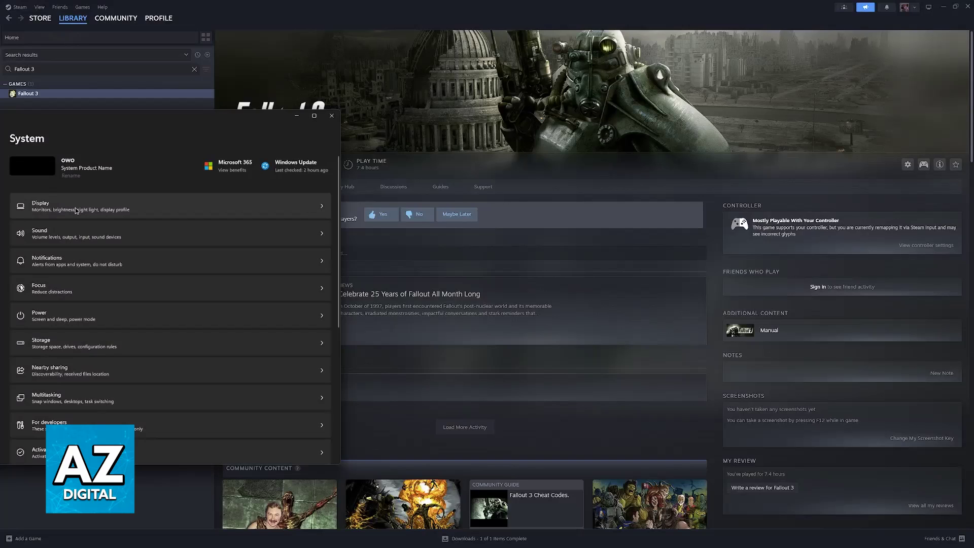
{"action": "left_click", "coordinate": [75, 210]}
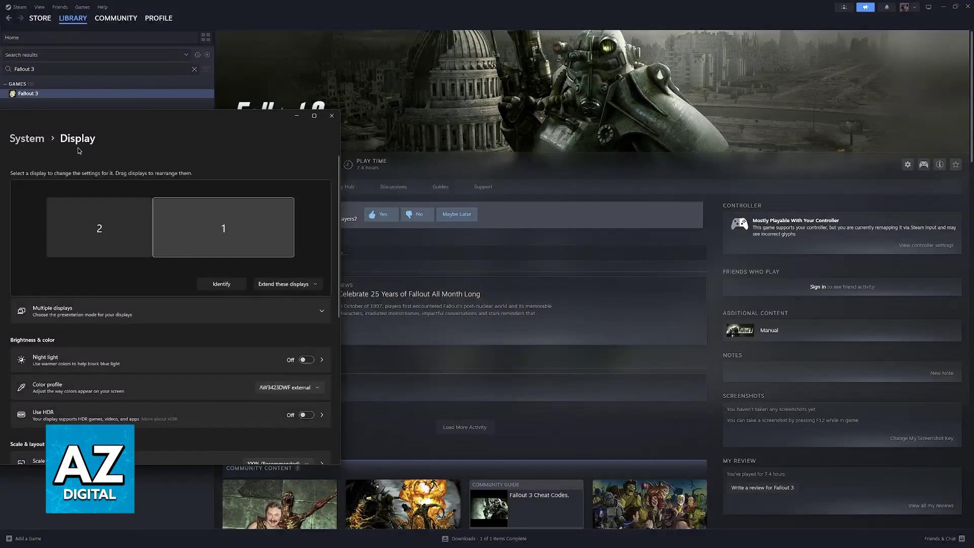
{"action": "scroll", "coordinate": [120, 322], "scroll_direction": "down", "scroll_amount": 4}
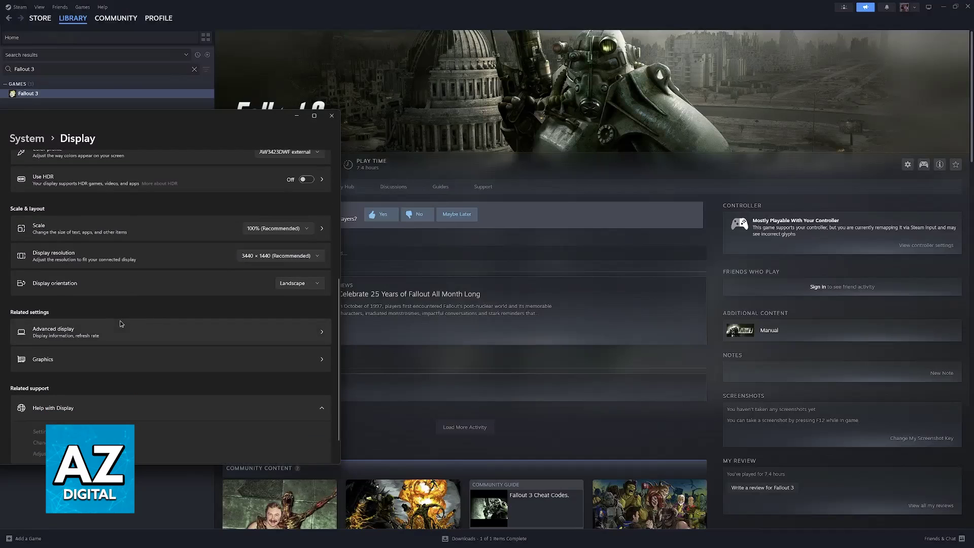
{"action": "scroll", "coordinate": [170, 336], "scroll_direction": "up", "scroll_amount": 3}
{"action": "scroll", "coordinate": [170, 336], "scroll_direction": "down", "scroll_amount": 5}
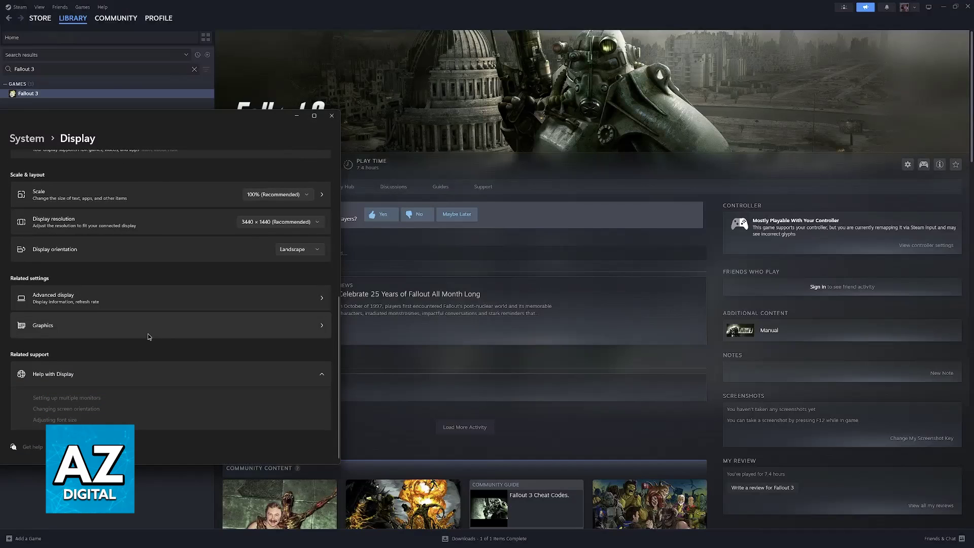
On the Graphics page, search the app list for 'fall' and browse for a game executable
{"action": "left_click", "coordinate": [79, 332]}
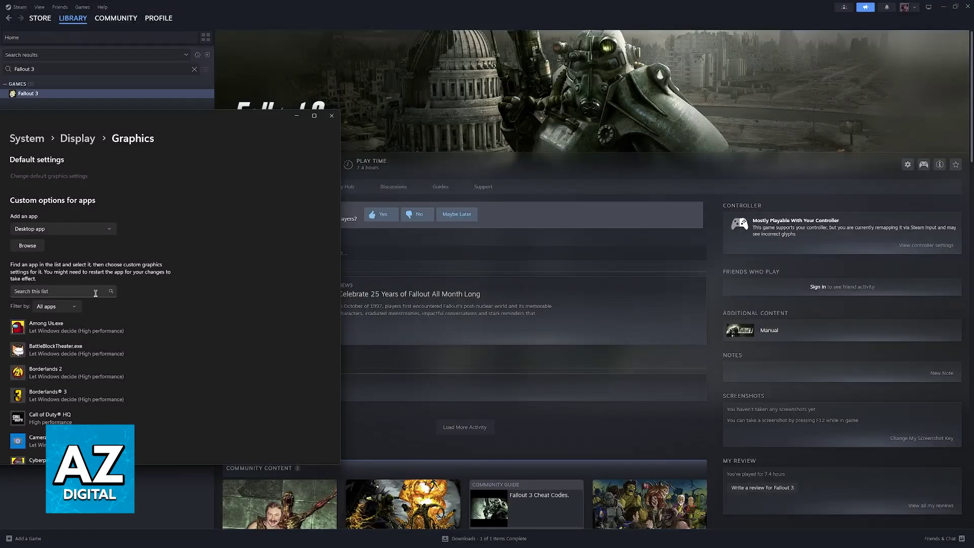
{"action": "left_click", "coordinate": [95, 293]}
{"action": "type", "text": "fallout"}
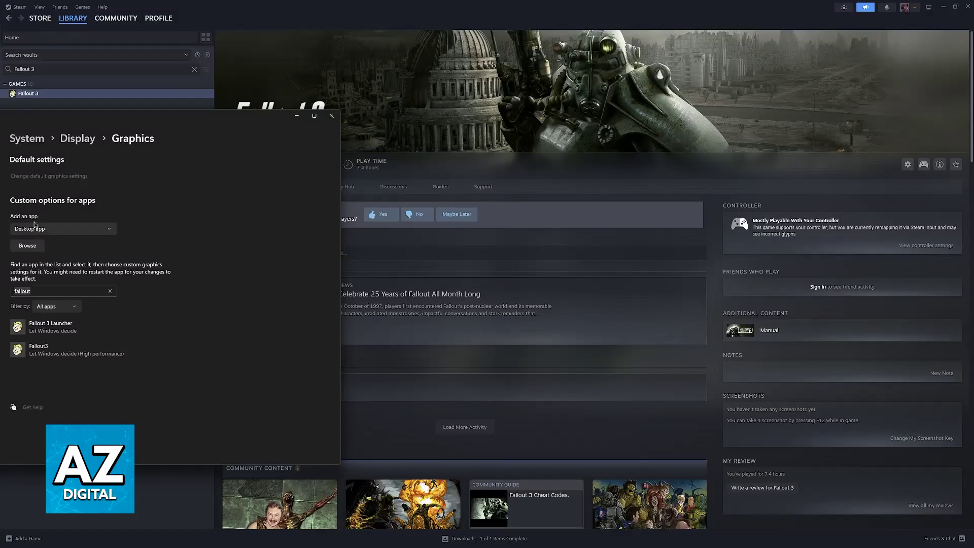
{"action": "left_click", "coordinate": [27, 246]}
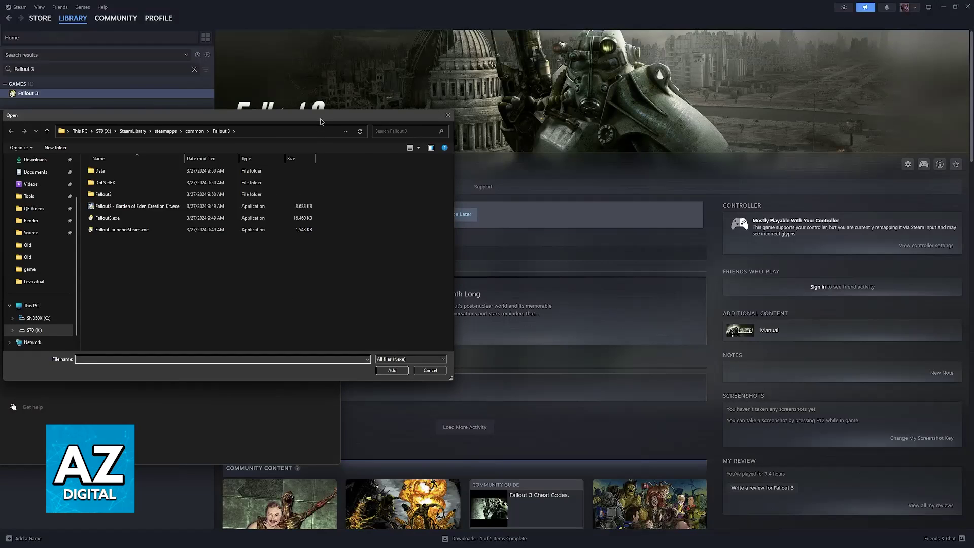
{"action": "left_click_drag", "start_coordinate": [320, 122], "coordinate": [735, 161]}
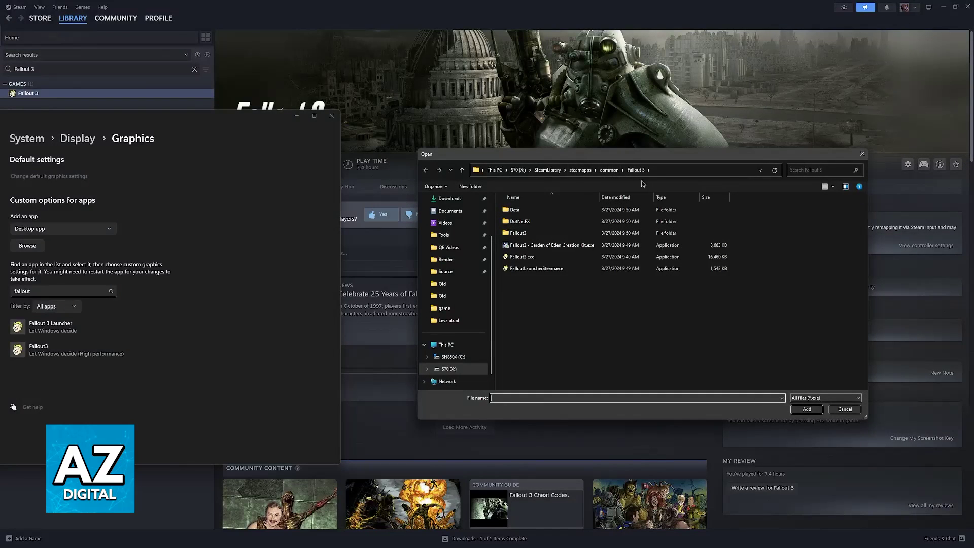
Open the Fallout 3 install folder from Steam and drag FalloutLauncherSteam.exe into the Browse dialog
{"action": "left_click", "coordinate": [589, 128]}
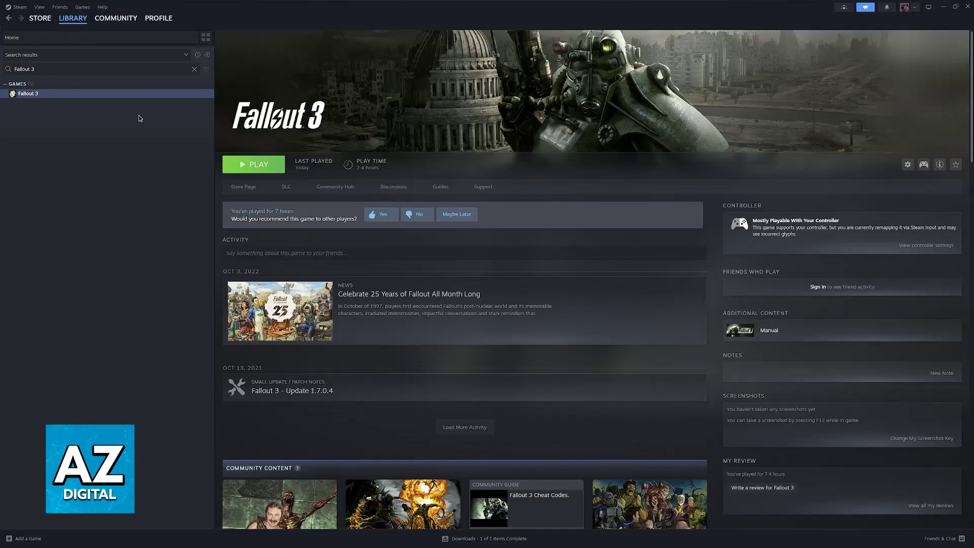
{"action": "right_click", "coordinate": [33, 98]}
{"action": "mouse_move", "coordinate": [60, 145]}
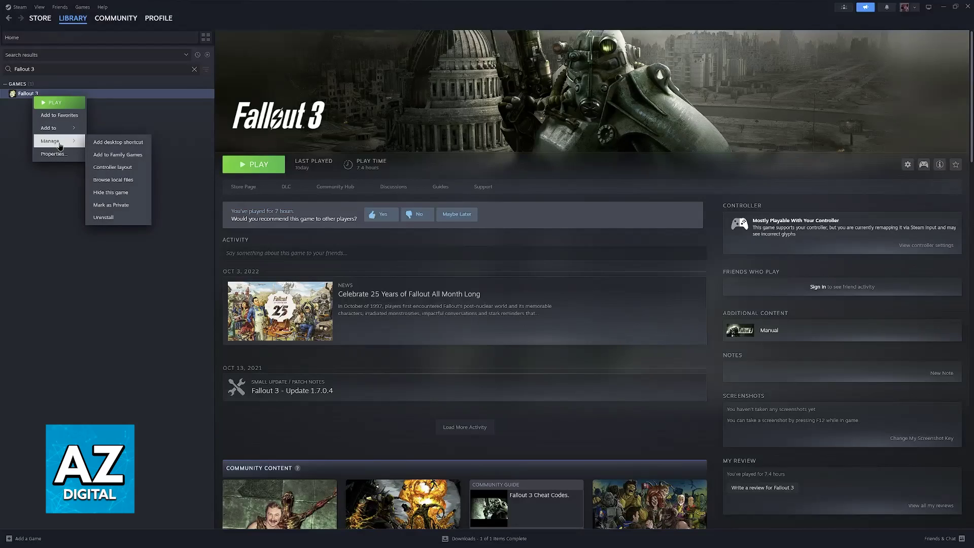
{"action": "left_click", "coordinate": [117, 180]}
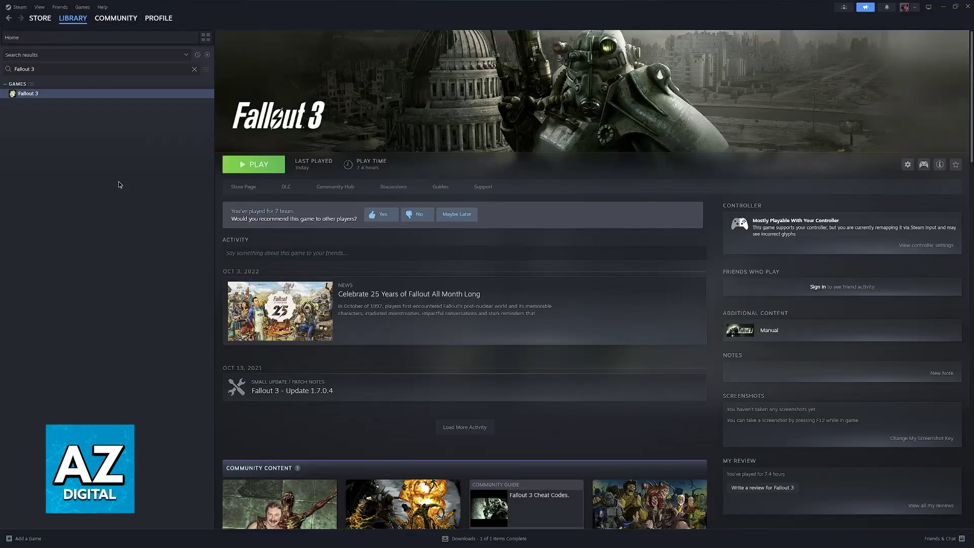
{"action": "scroll", "coordinate": [831, 251], "scroll_direction": "up", "scroll_amount": 1}
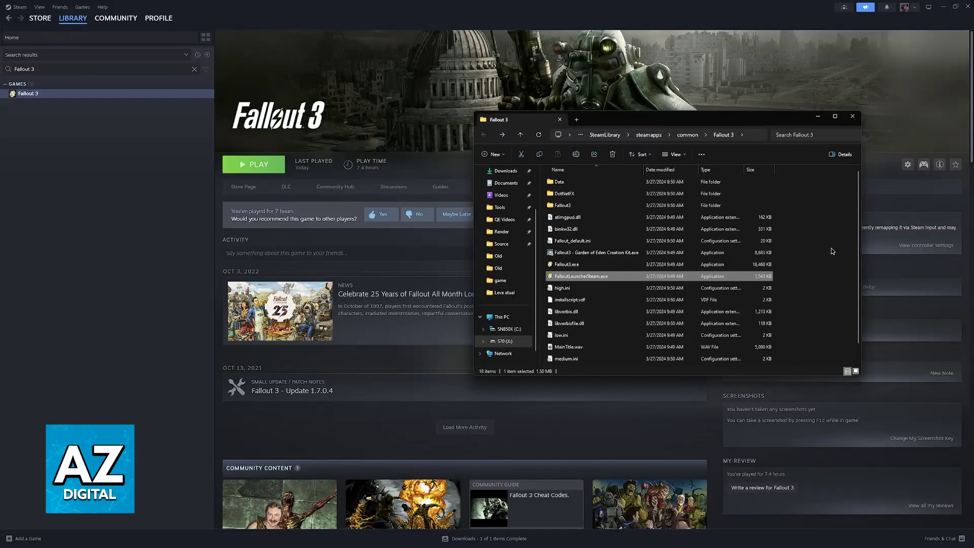
{"action": "left_click", "coordinate": [785, 274]}
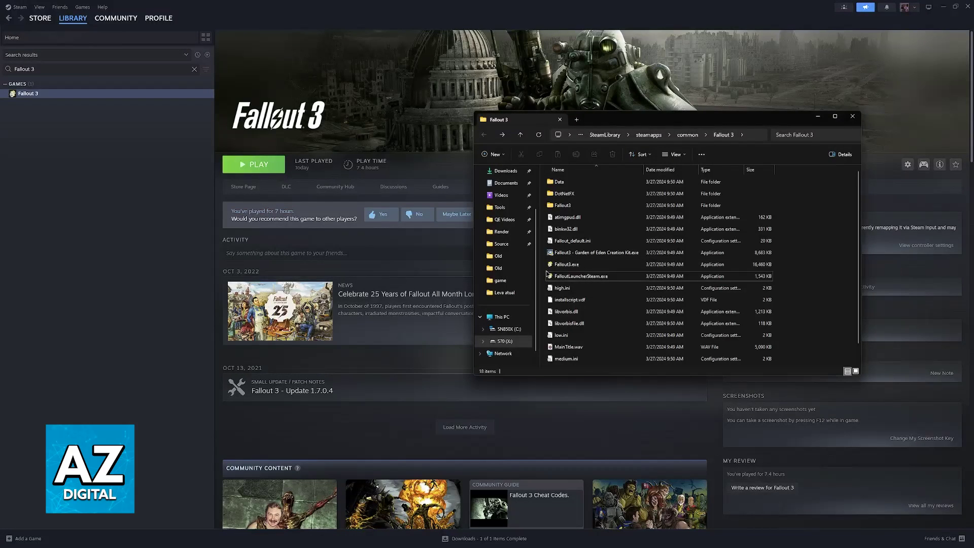
{"action": "left_click_drag", "start_coordinate": [558, 277], "coordinate": [778, 229]}
Set Fallout 3 Launcher's graphics preference to High performance and save it
{"action": "key", "text": "Escape"}
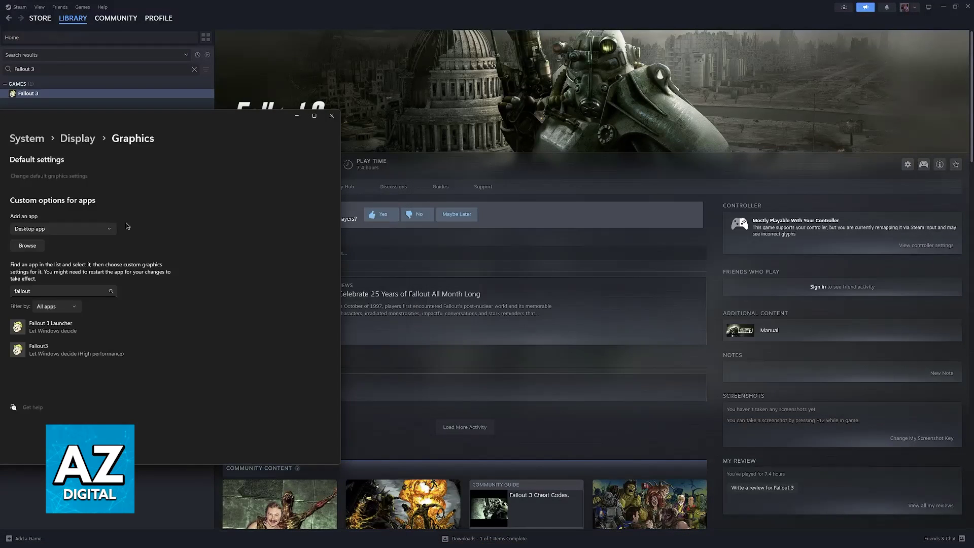
{"action": "left_click", "coordinate": [99, 327]}
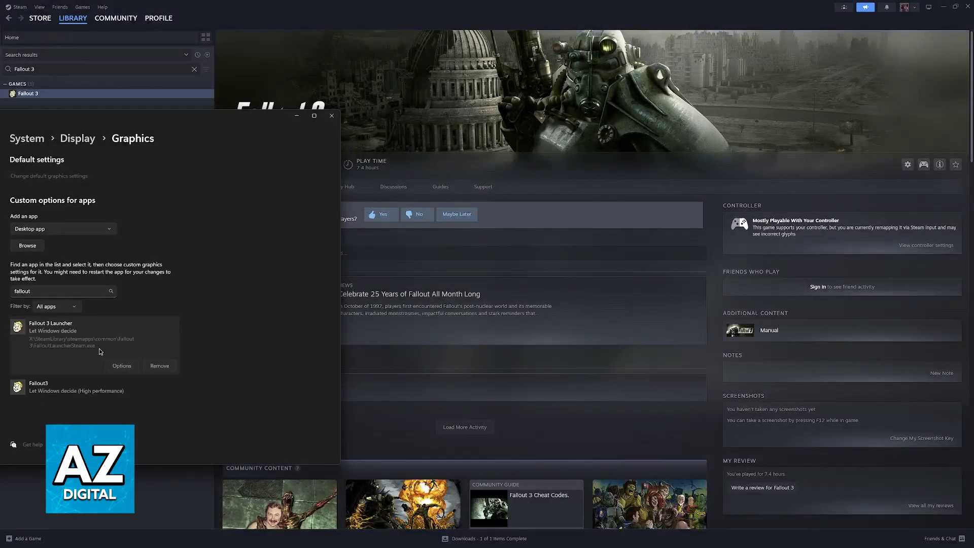
{"action": "left_click", "coordinate": [121, 366]}
{"action": "left_click", "coordinate": [65, 288]}
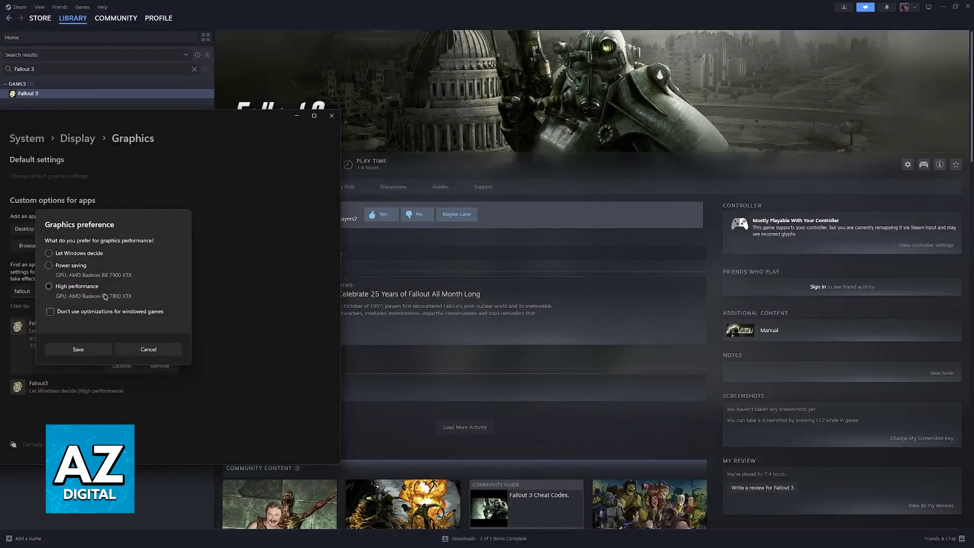
{"action": "left_click", "coordinate": [83, 351]}
Set Fallout3 to High performance, save, and recheck the launcher entry
{"action": "left_click", "coordinate": [120, 387]}
{"action": "left_click", "coordinate": [120, 387]}
{"action": "left_click", "coordinate": [76, 290]}
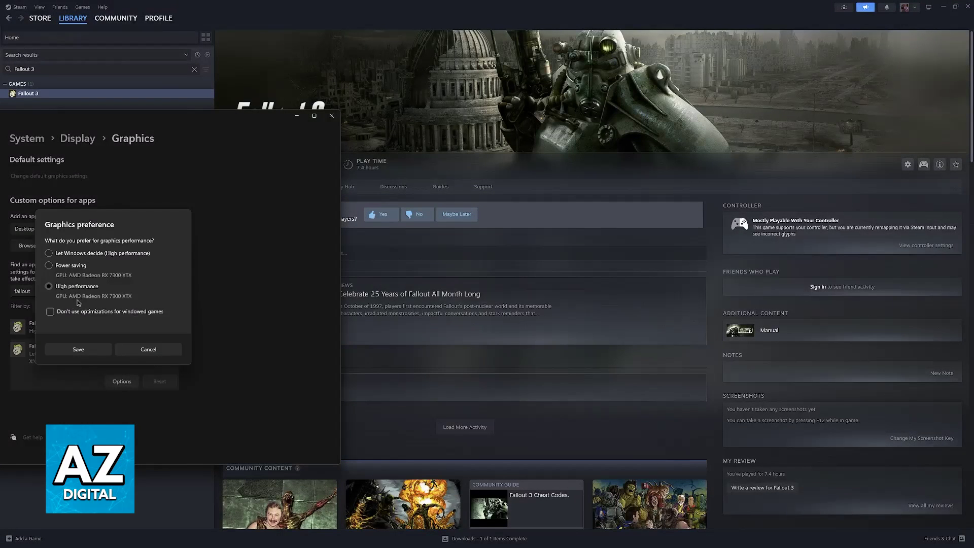
{"action": "left_click", "coordinate": [82, 351]}
{"action": "left_click", "coordinate": [81, 327]}
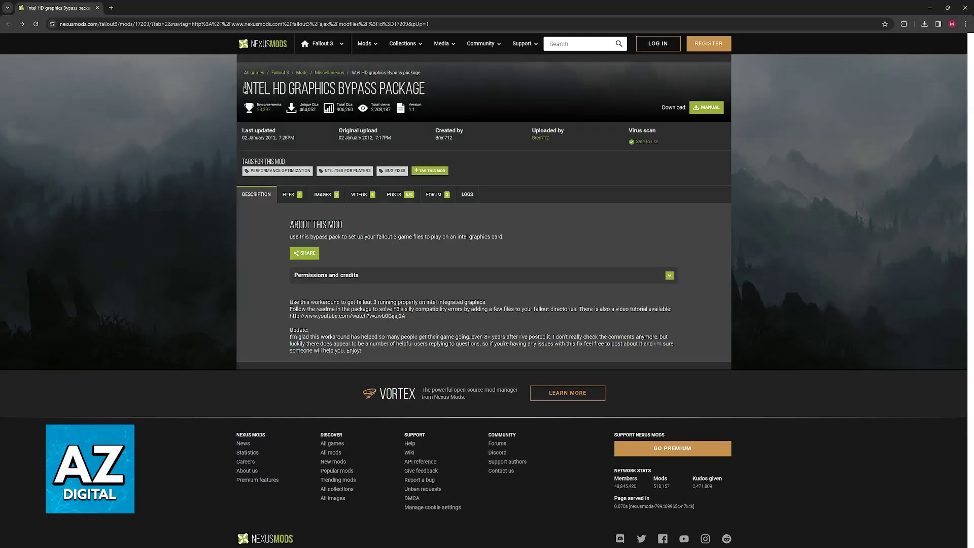
Open the downloaded Intel HD Graphics Bypass zip in WinRAR and select d3d9.dll
{"action": "left_click_drag", "start_coordinate": [245, 87], "coordinate": [425, 89]}
{"action": "left_click", "coordinate": [424, 87]}
{"action": "mouse_move", "coordinate": [742, 546]}
{"action": "left_click", "coordinate": [598, 541]}
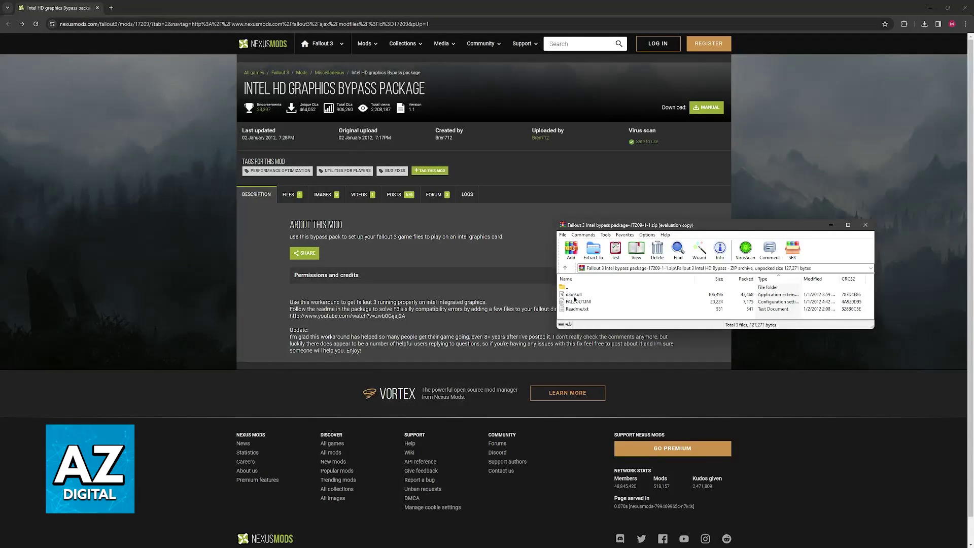
{"action": "left_click", "coordinate": [573, 302]}
{"action": "left_click", "coordinate": [577, 295]}
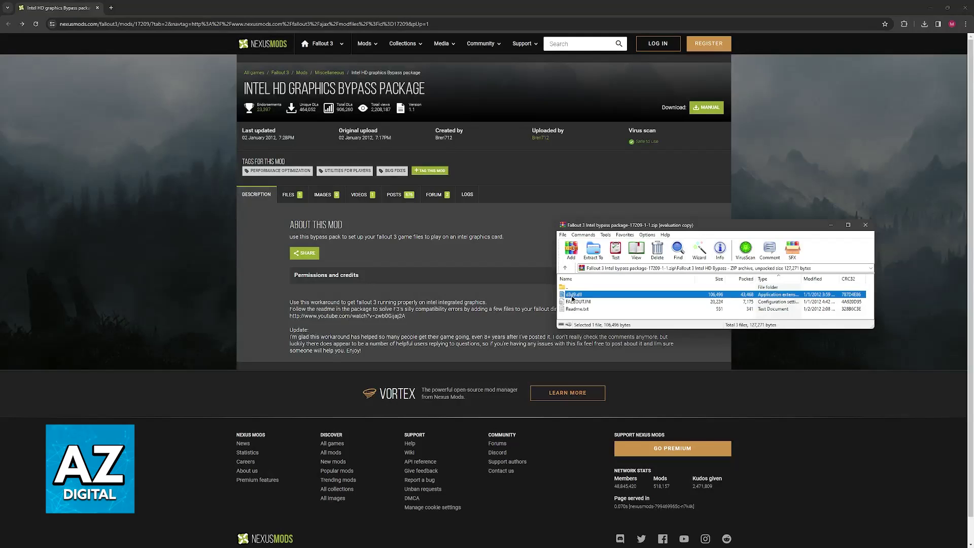
{"action": "mouse_move", "coordinate": [677, 538]}
Open Fallout 3's local files from Steam and copy d3d9.dll into the game folder
{"action": "key", "text": "alt+Tab"}
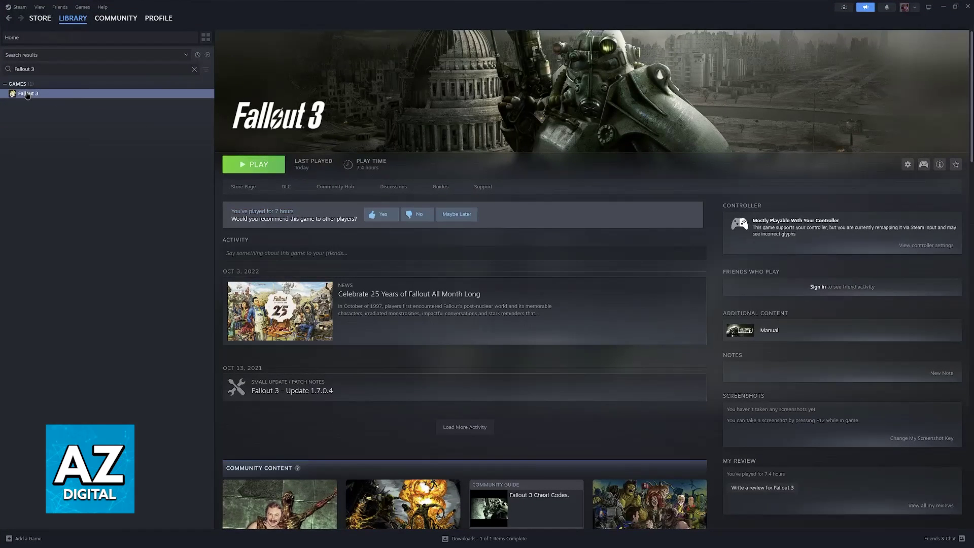
{"action": "right_click", "coordinate": [26, 93]}
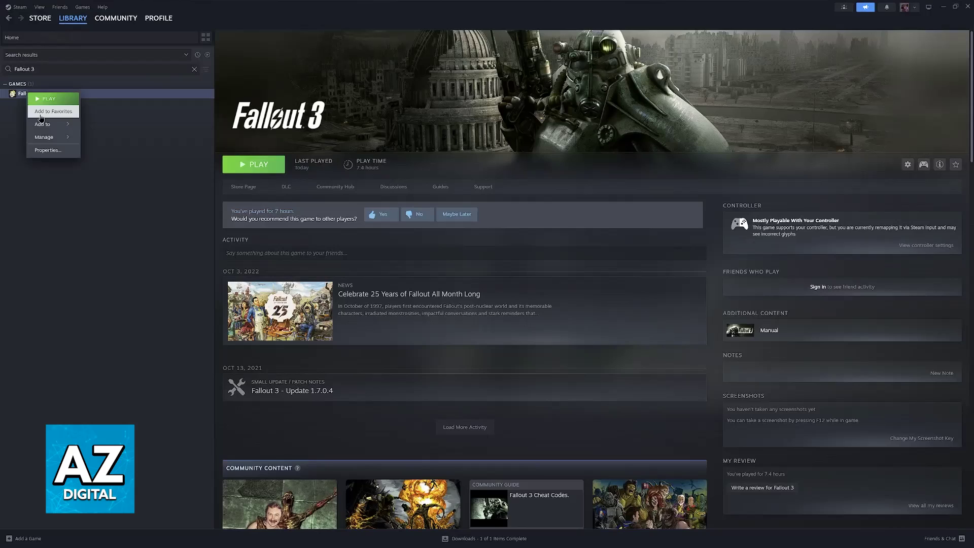
{"action": "mouse_move", "coordinate": [46, 137]}
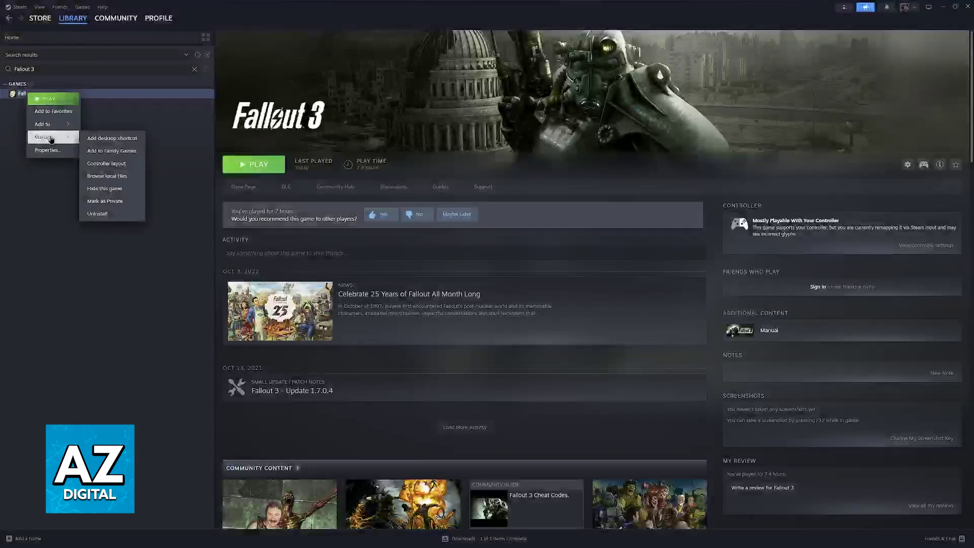
{"action": "left_click", "coordinate": [116, 176]}
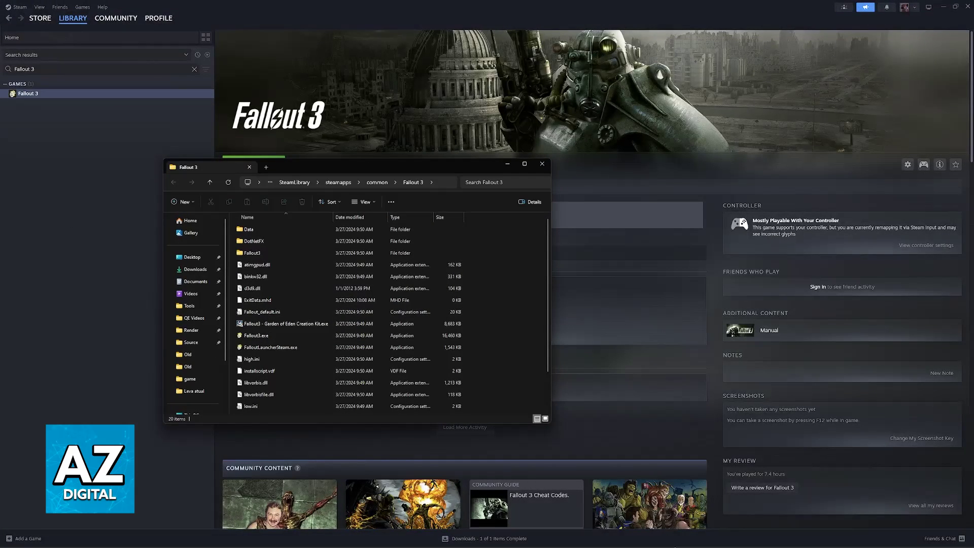
{"action": "left_click", "coordinate": [542, 163]}
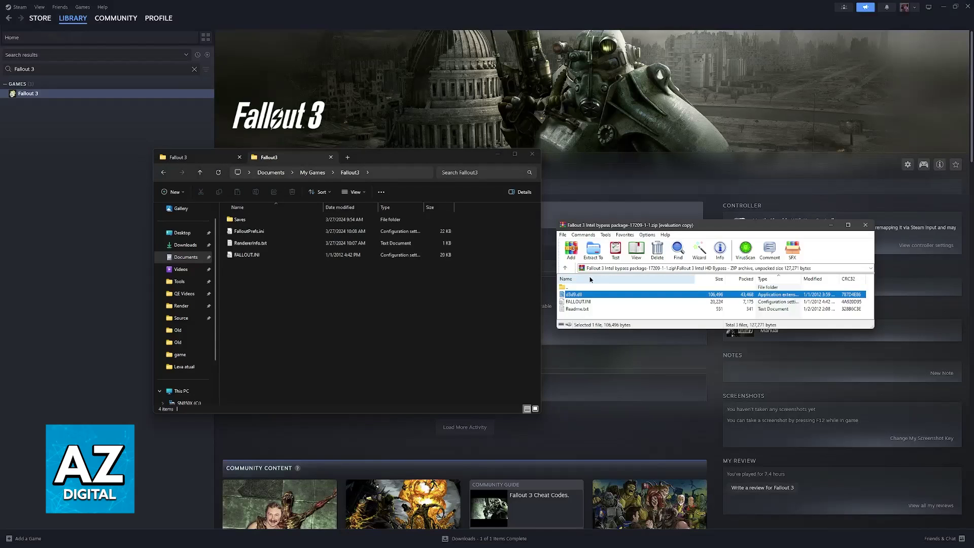
{"action": "left_click_drag", "start_coordinate": [575, 294], "coordinate": [491, 308]}
Copy FALLOUT.INI into Documents\My Games\Fallout3, replacing the existing file
{"action": "left_click", "coordinate": [467, 217]}
{"action": "left_click", "coordinate": [269, 157]}
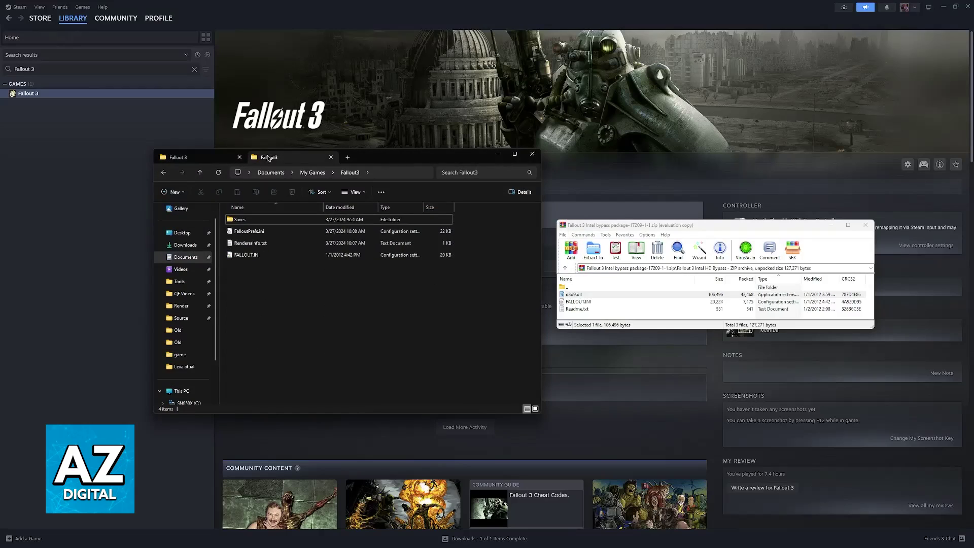
{"action": "left_click", "coordinate": [599, 302]}
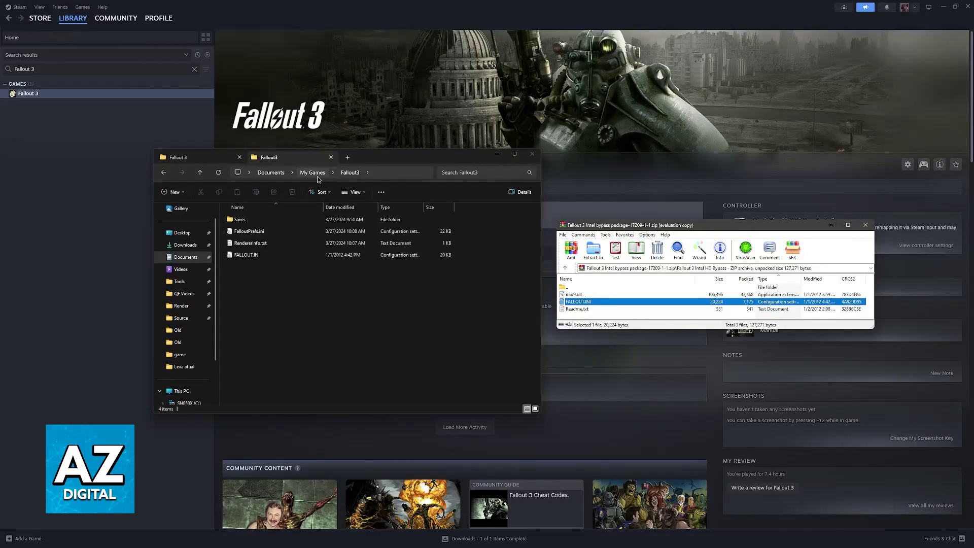
{"action": "left_click_drag", "start_coordinate": [282, 299], "coordinate": [282, 299]}
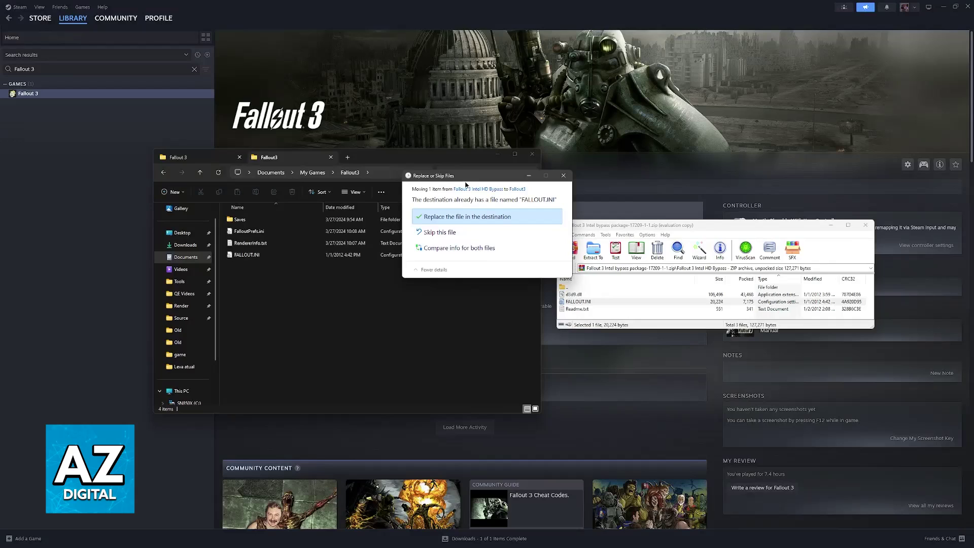
{"action": "left_click", "coordinate": [455, 219]}
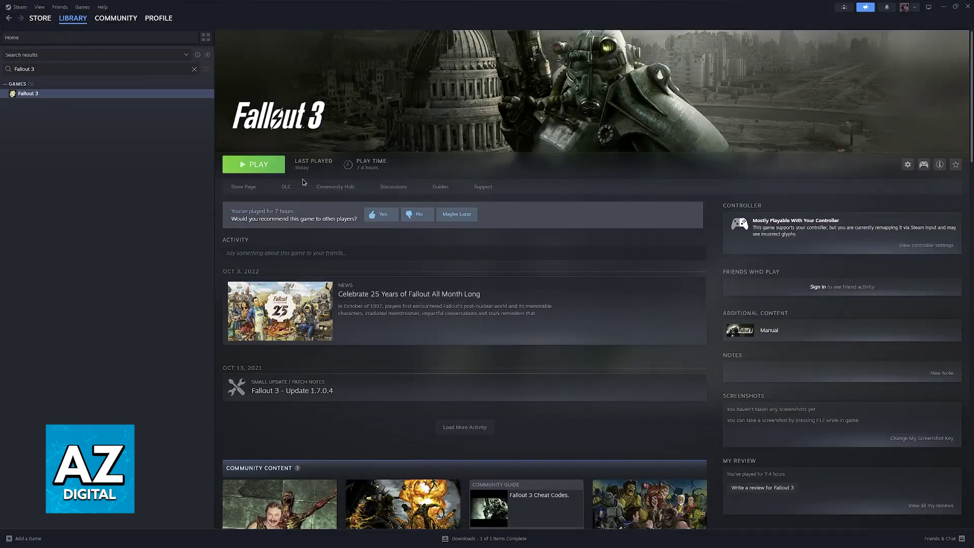
Relaunch Fallout 3, accept the launcher's OPTIONS with OK, then start it with PLAY
{"action": "left_click", "coordinate": [268, 167]}
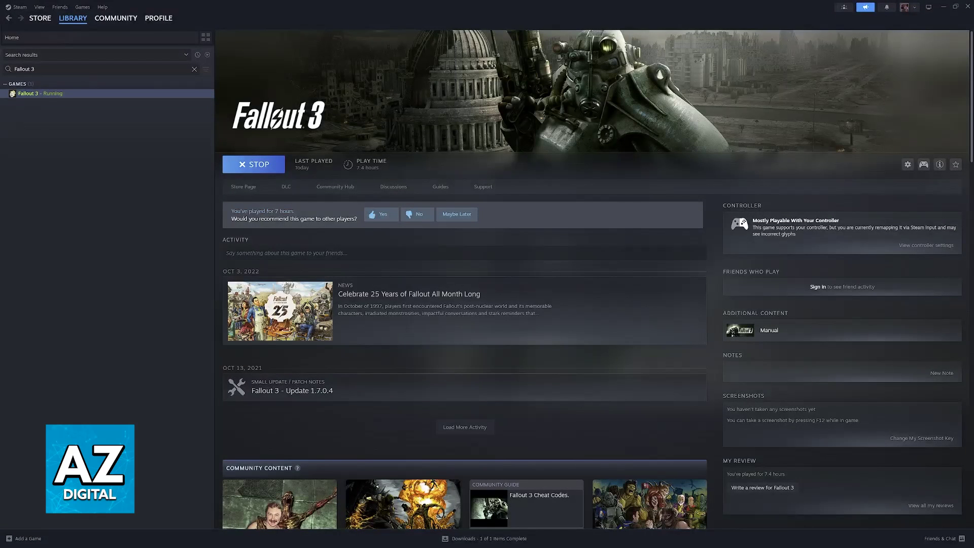
{"action": "left_click", "coordinate": [664, 197]}
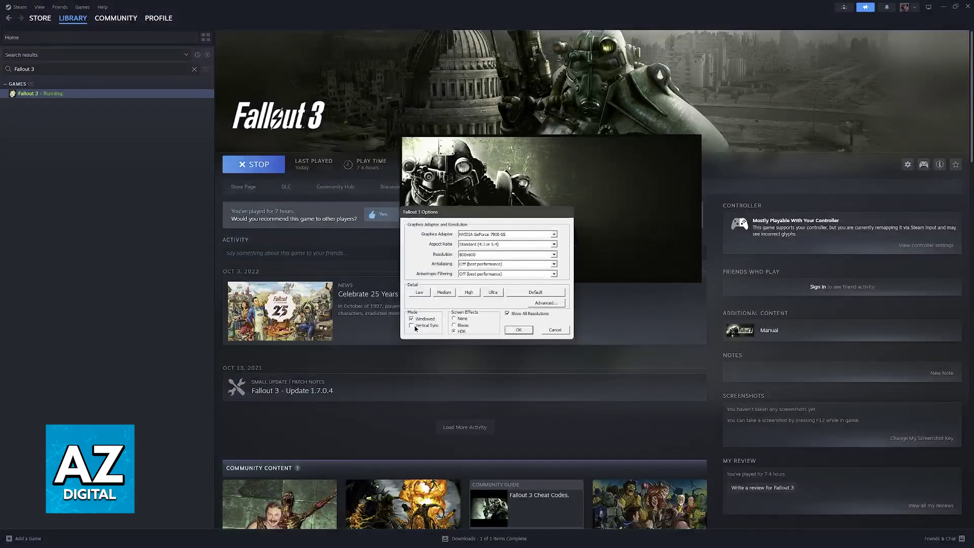
{"action": "left_click", "coordinate": [519, 329]}
{"action": "left_click", "coordinate": [667, 176]}
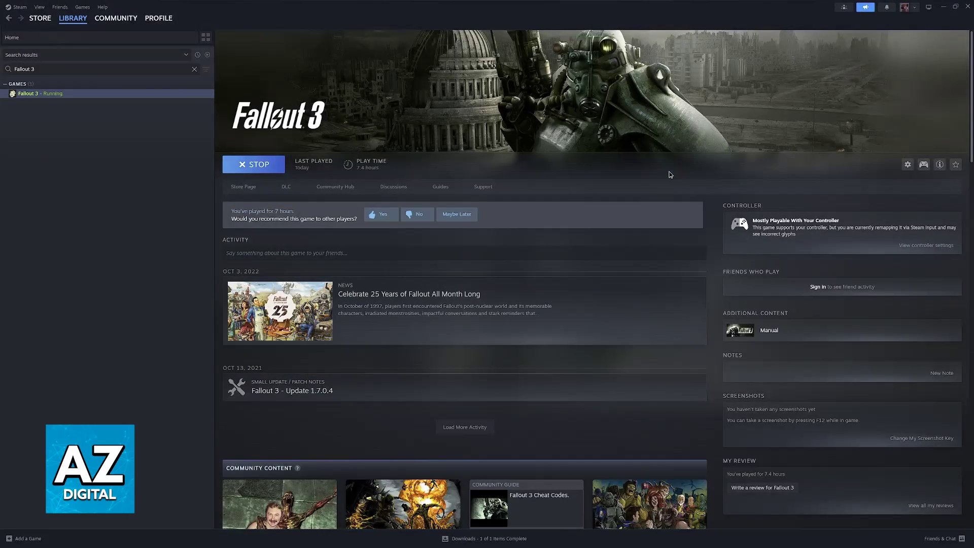